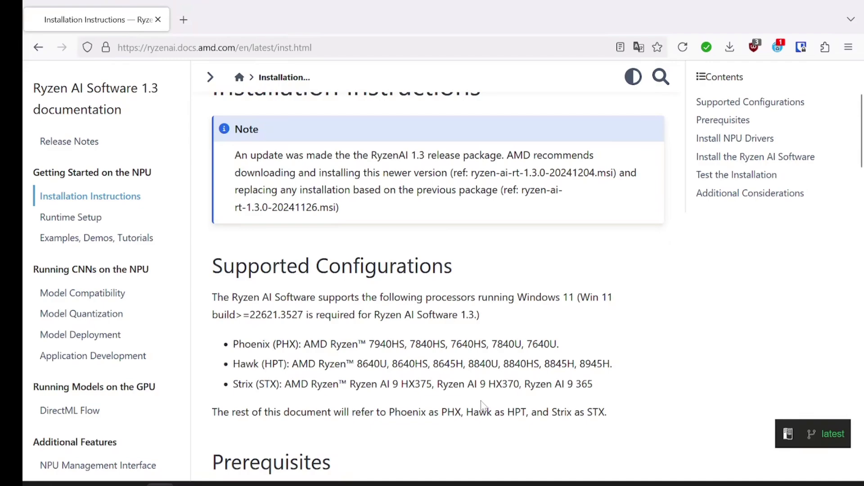
Open the NPU Driver link under Install NPU Drivers in a new tab, then bring up File Explorer.
{"action": "scroll", "coordinate": [481, 405], "scroll_direction": "down", "scroll_amount": 3}
{"action": "scroll", "coordinate": [481, 407], "scroll_direction": "down", "scroll_amount": 3}
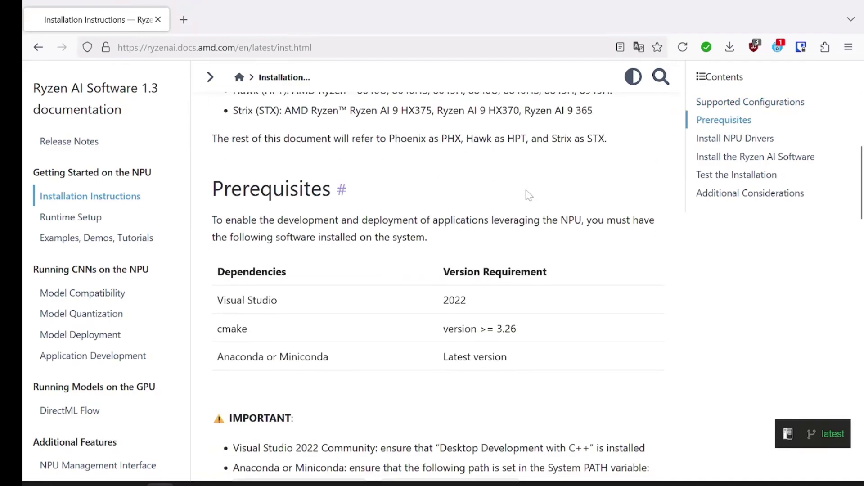
{"action": "scroll", "coordinate": [530, 197], "scroll_direction": "down", "scroll_amount": 5}
{"action": "scroll", "coordinate": [424, 246], "scroll_direction": "down", "scroll_amount": 4}
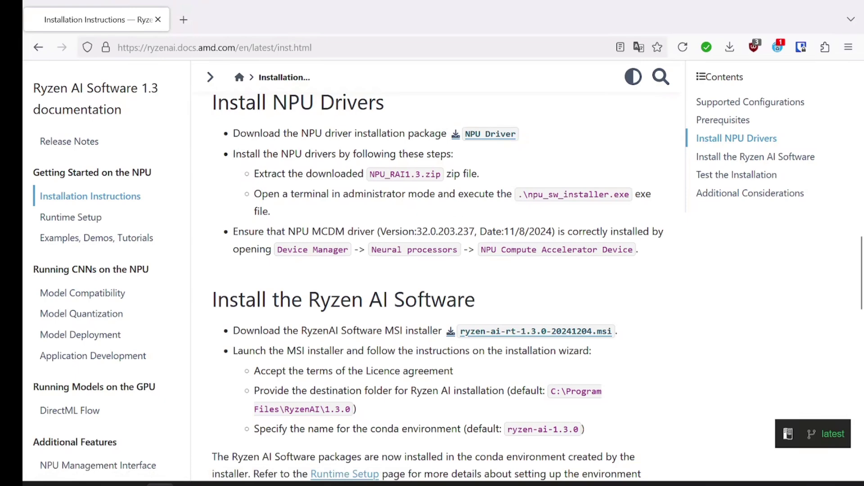
{"action": "middle_click", "coordinate": [492, 140]}
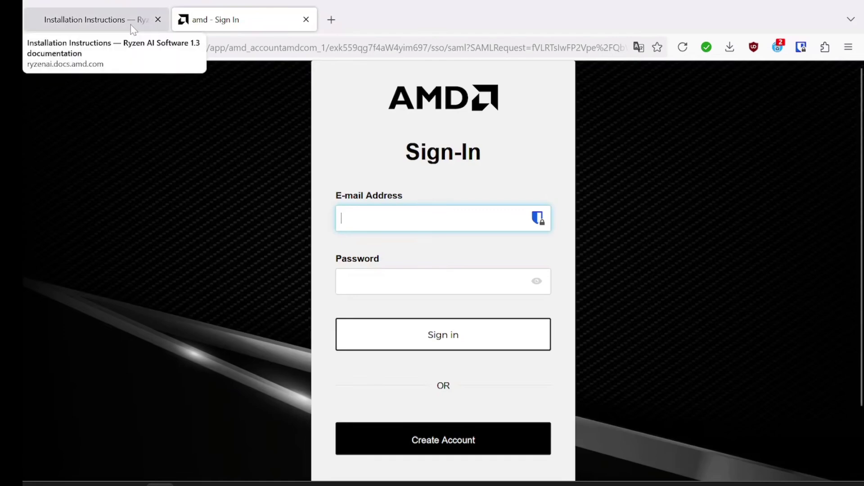
{"action": "mouse_move", "coordinate": [189, 485]}
{"action": "key", "text": "alt+Tab"}
{"action": "mouse_move", "coordinate": [161, 485]}
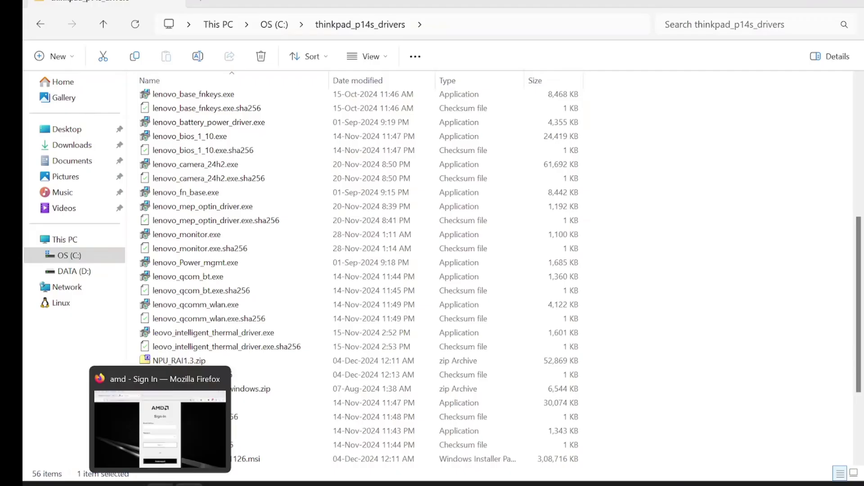
{"action": "left_click", "coordinate": [311, 361]}
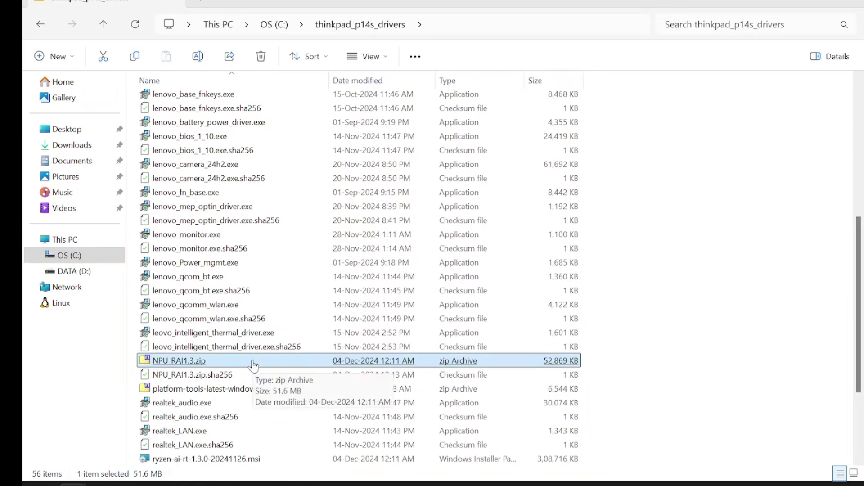
{"action": "left_click", "coordinate": [205, 375]}
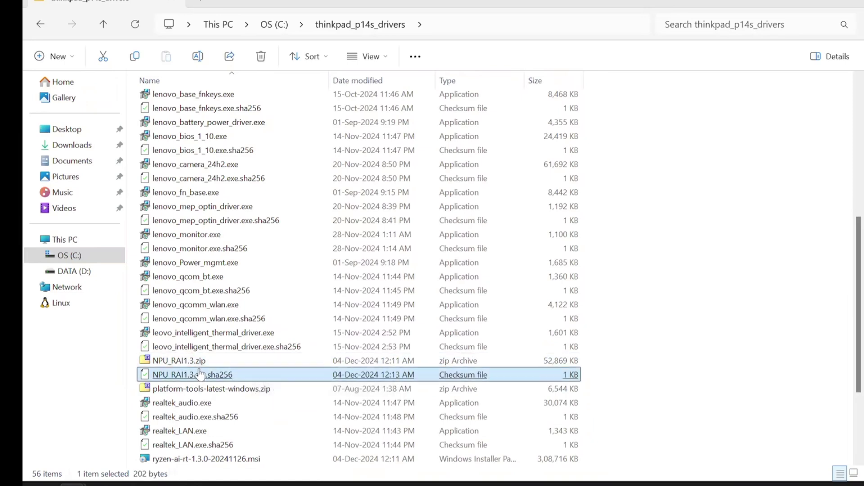
{"action": "left_click", "coordinate": [199, 362]}
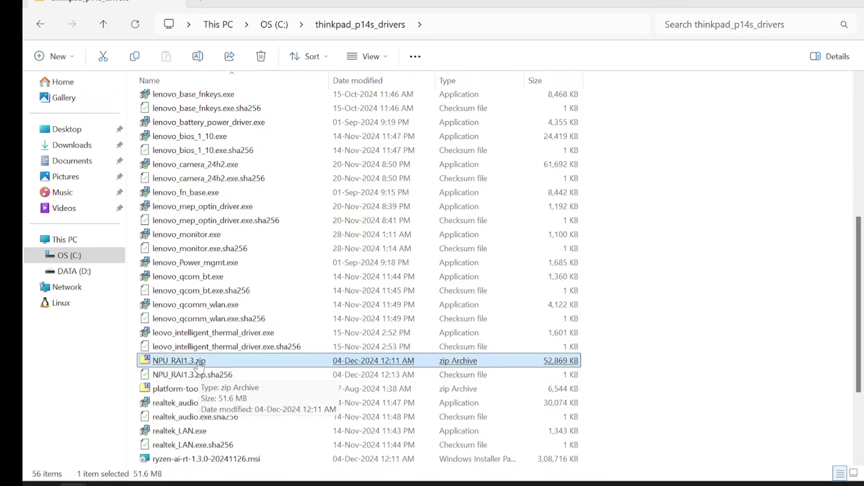
{"action": "key", "text": "Up"}
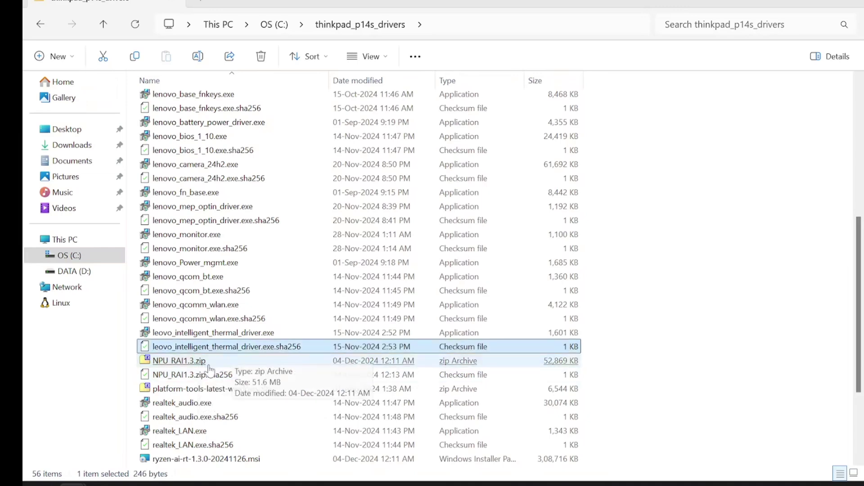
{"action": "key", "text": "Down"}
{"action": "key", "text": "Down"}
{"action": "key", "text": "Down"}
{"action": "key", "text": "Down"}
{"action": "key", "text": "Down"}
{"action": "key", "text": "Down"}
{"action": "key", "text": "Down"}
{"action": "scroll", "coordinate": [614, 326], "scroll_direction": "down", "scroll_amount": 3}
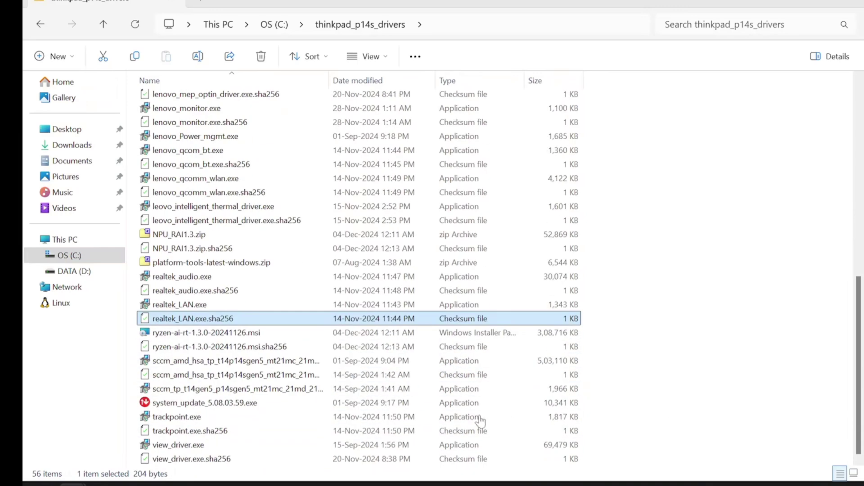
{"action": "left_click", "coordinate": [213, 337]}
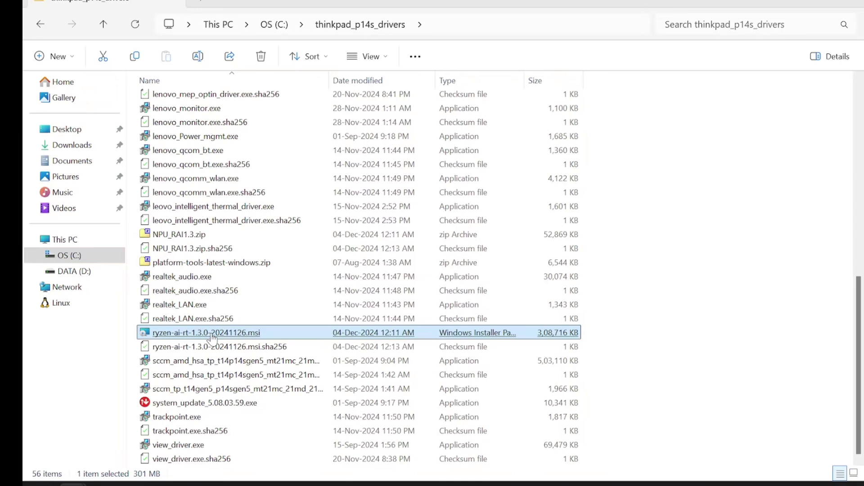
Extract NPU_RAI1.3.zip with 7-Zip into its own NPU_RAI1.3 folder.
{"action": "left_click", "coordinate": [212, 263]}
{"action": "left_click", "coordinate": [234, 221]}
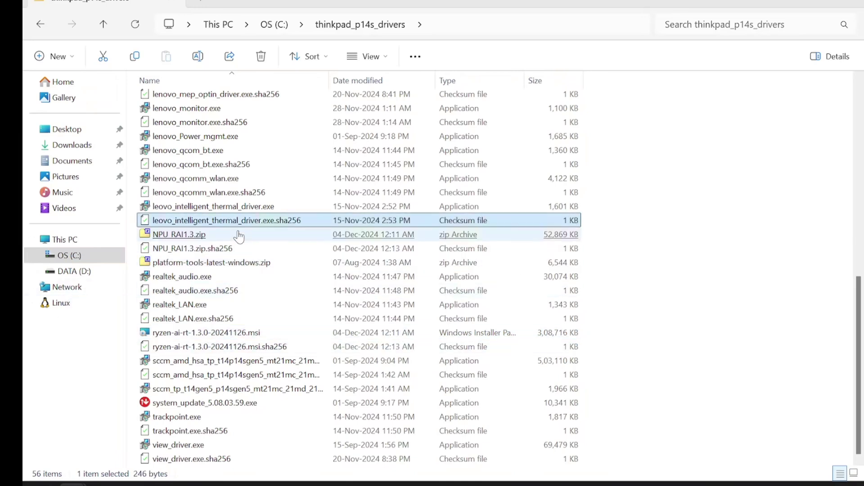
{"action": "left_click", "coordinate": [239, 235]}
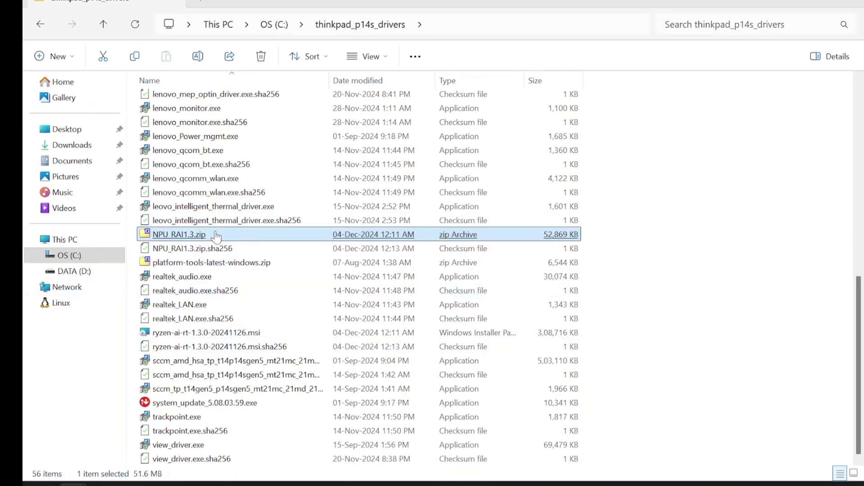
{"action": "right_click", "coordinate": [216, 236]}
{"action": "mouse_move", "coordinate": [376, 265]}
{"action": "left_click", "coordinate": [455, 156]}
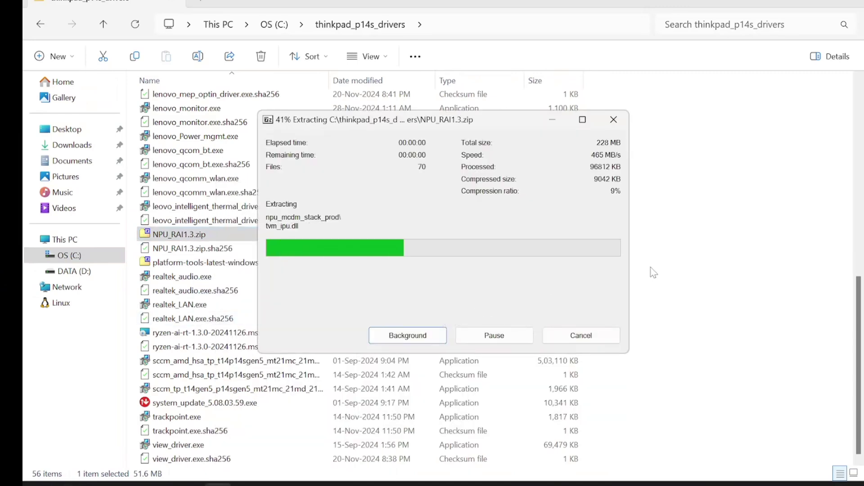
Open the extracted NPU_RAI1.3 folder and launch Driver Store Explorer from Start.
{"action": "scroll", "coordinate": [655, 324], "scroll_direction": "up", "scroll_amount": 10}
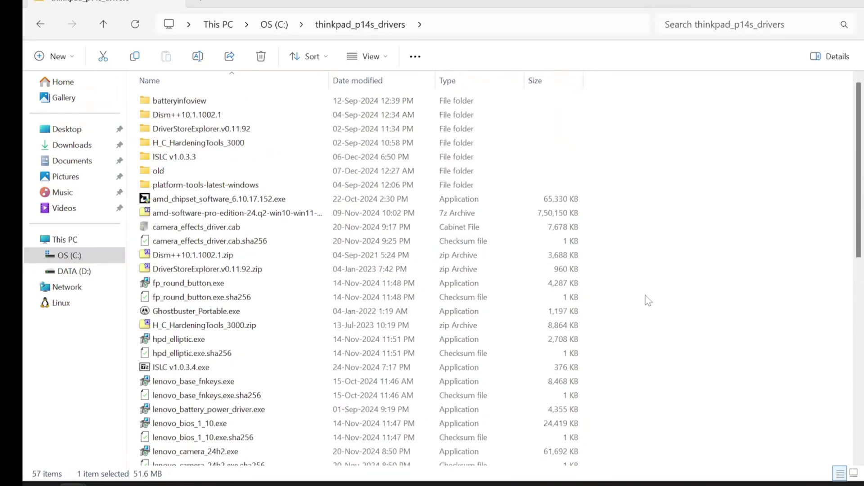
{"action": "left_click", "coordinate": [221, 144]}
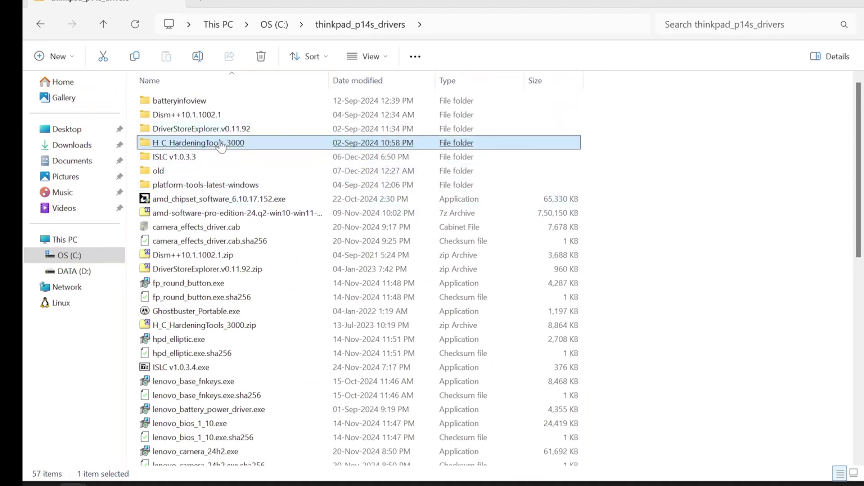
{"action": "scroll", "coordinate": [818, 285], "scroll_direction": "down", "scroll_amount": 10}
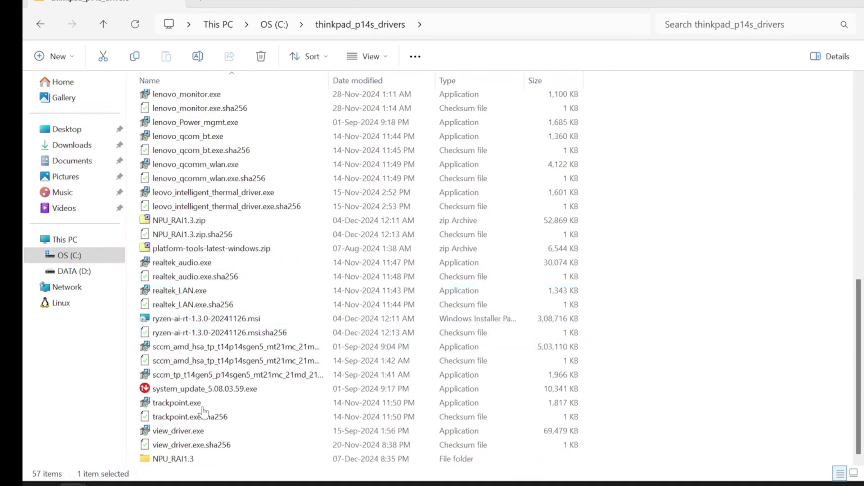
{"action": "double_click", "coordinate": [193, 458]}
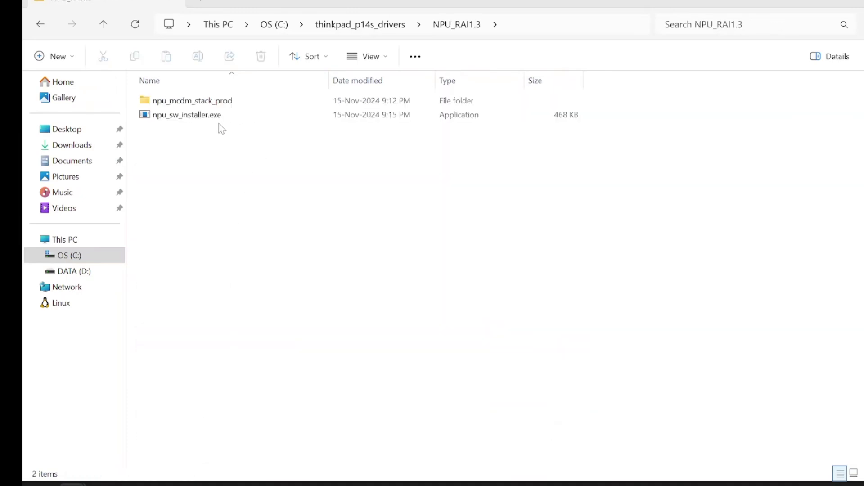
{"action": "left_click", "coordinate": [200, 118]}
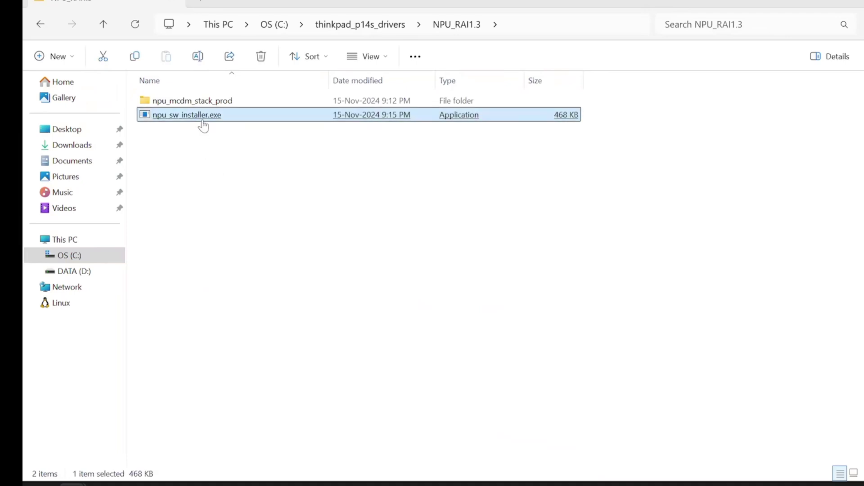
{"action": "right_click", "coordinate": [219, 118]}
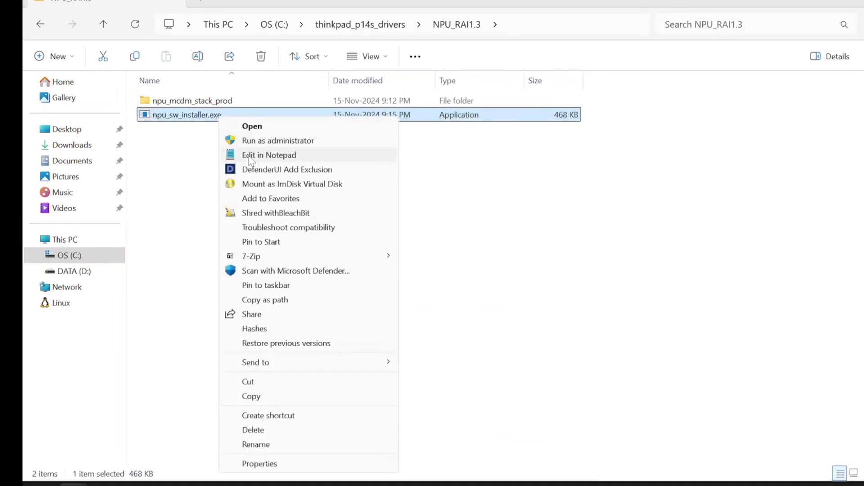
{"action": "left_click", "coordinate": [189, 180]}
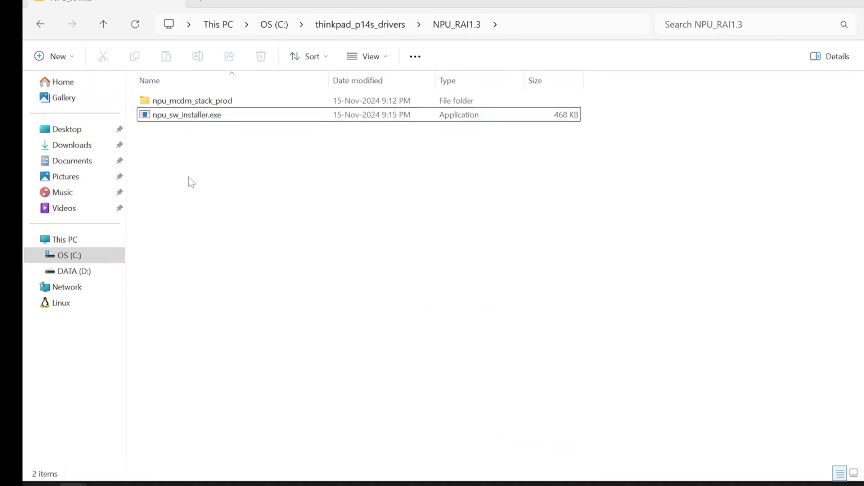
{"action": "key", "text": "super"}
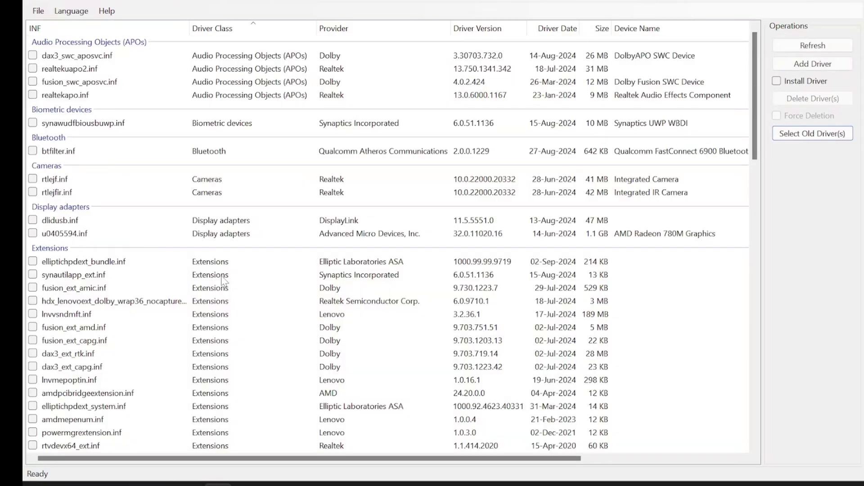
Locate kipudrv.inf, version 32.0.203.237, under Neural processors in Driver Store Explorer.
{"action": "scroll", "coordinate": [112, 268], "scroll_direction": "down", "scroll_amount": 5}
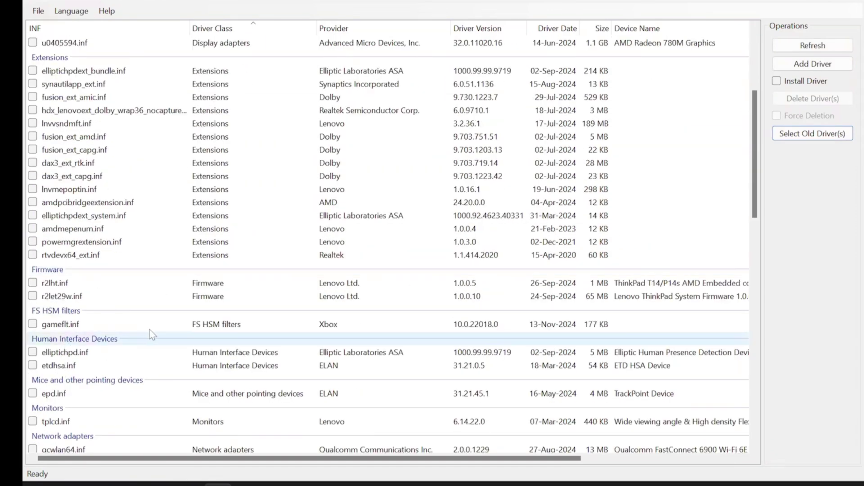
{"action": "scroll", "coordinate": [139, 247], "scroll_direction": "down", "scroll_amount": 3}
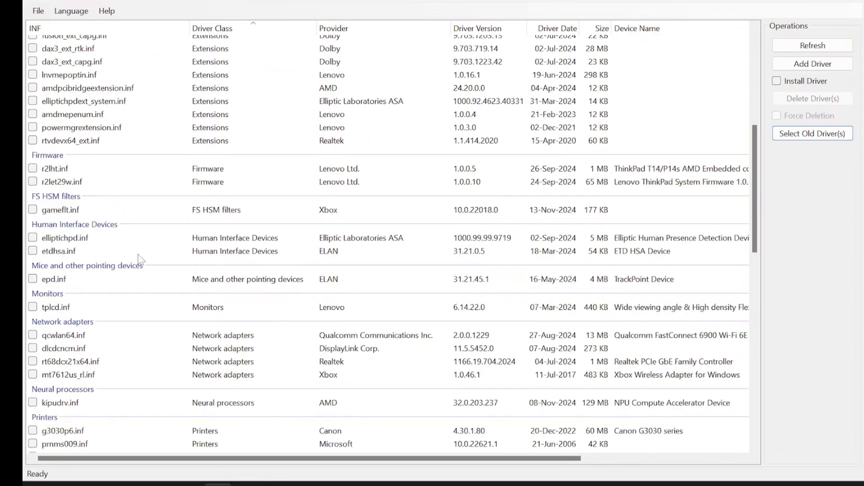
{"action": "scroll", "coordinate": [138, 285], "scroll_direction": "down", "scroll_amount": 12}
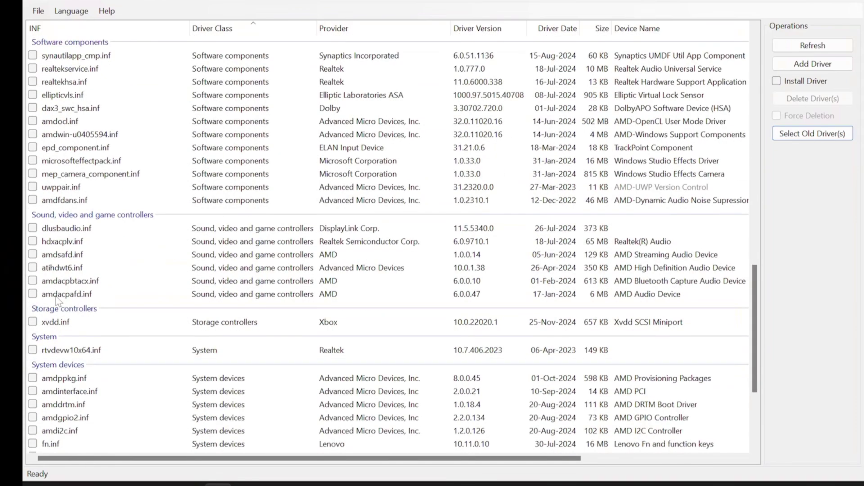
{"action": "scroll", "coordinate": [69, 267], "scroll_direction": "up", "scroll_amount": 4}
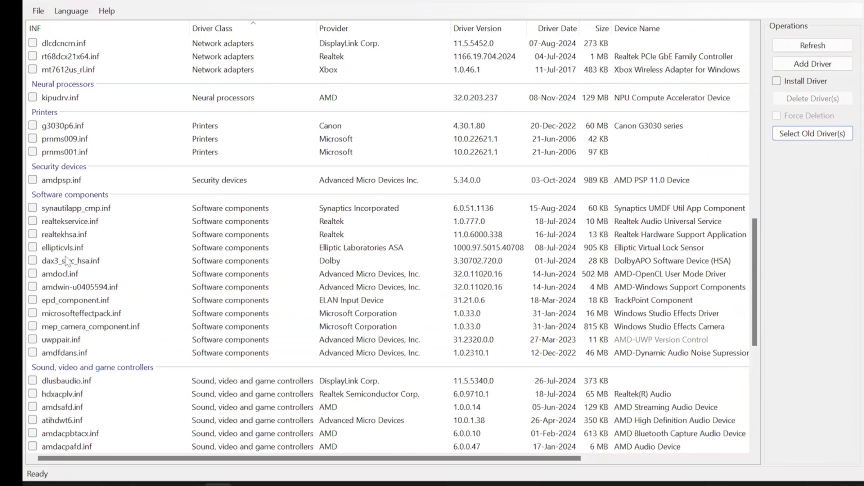
{"action": "left_click", "coordinate": [63, 100]}
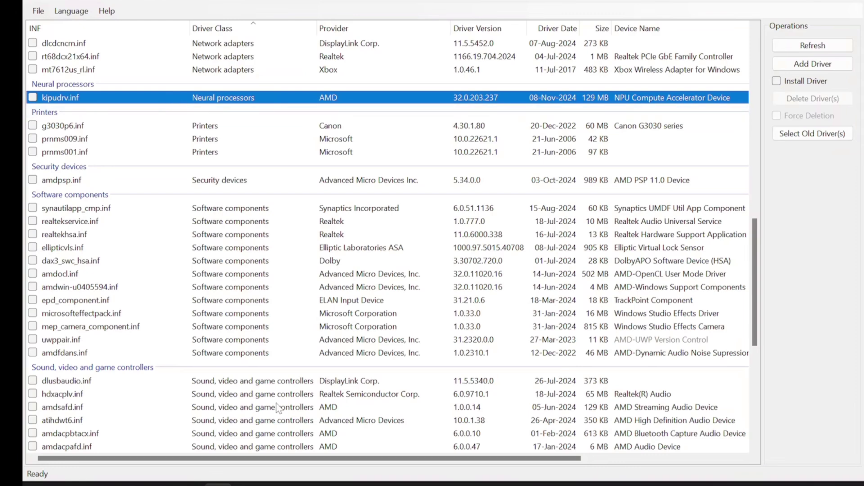
{"action": "scroll", "coordinate": [356, 410], "scroll_direction": "down", "scroll_amount": 5}
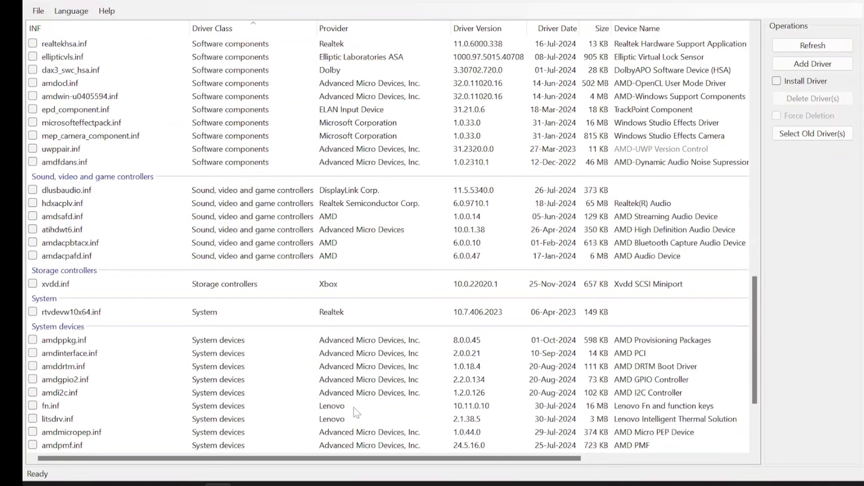
{"action": "scroll", "coordinate": [100, 304], "scroll_direction": "up", "scroll_amount": 4}
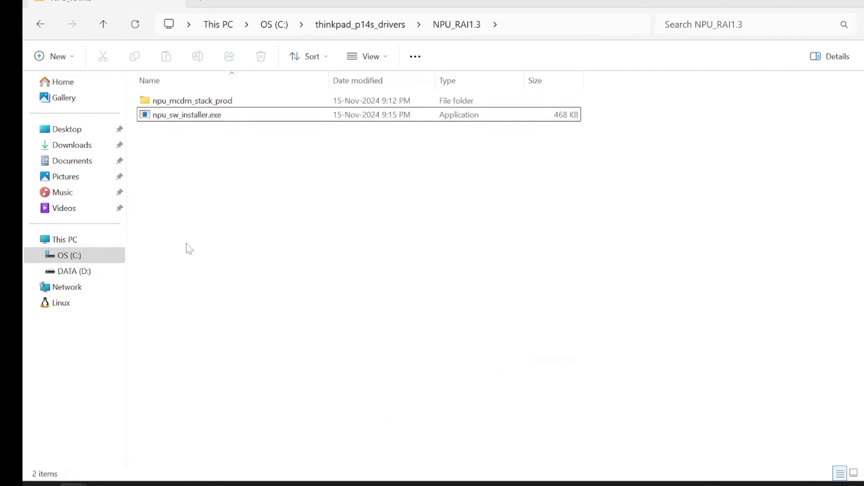
Return to thinkpad_p14s_drivers via the breadcrumb and select lenovo_mep_optin_driver.exe.
{"action": "left_click", "coordinate": [362, 30]}
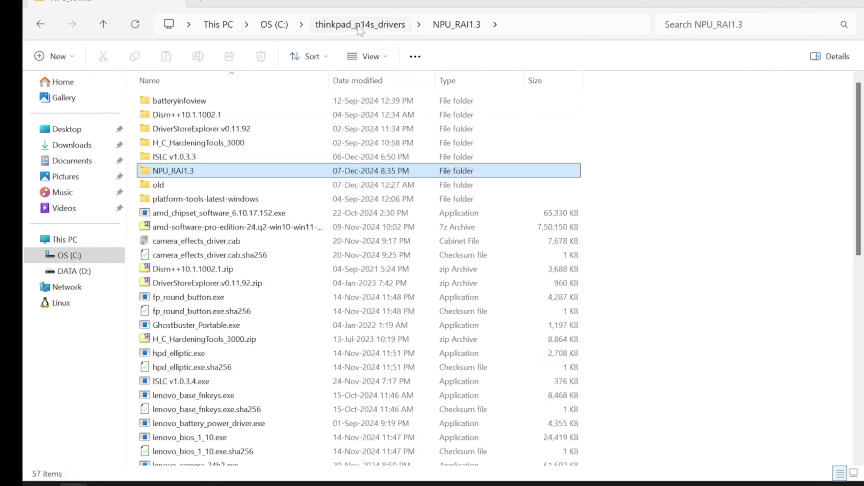
{"action": "left_click", "coordinate": [268, 423]}
{"action": "scroll", "coordinate": [264, 401], "scroll_direction": "down", "scroll_amount": 2}
{"action": "left_click", "coordinate": [263, 401]}
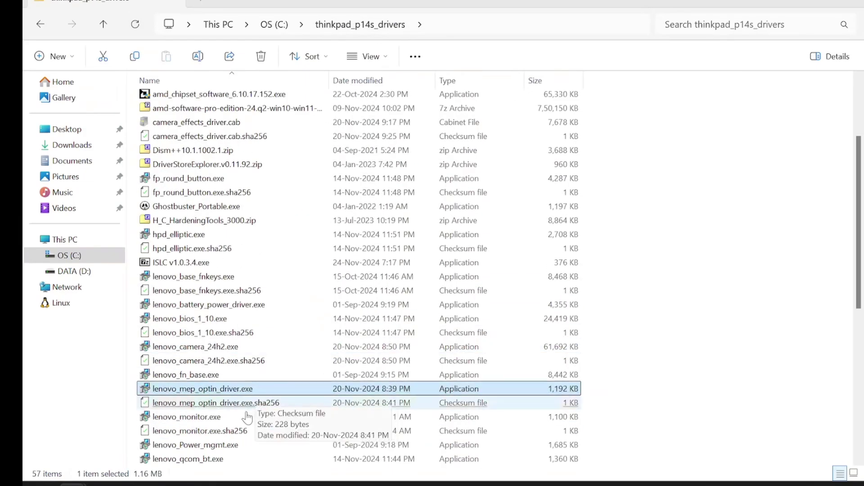
{"action": "left_click", "coordinate": [196, 391]}
{"action": "mouse_move", "coordinate": [199, 391]}
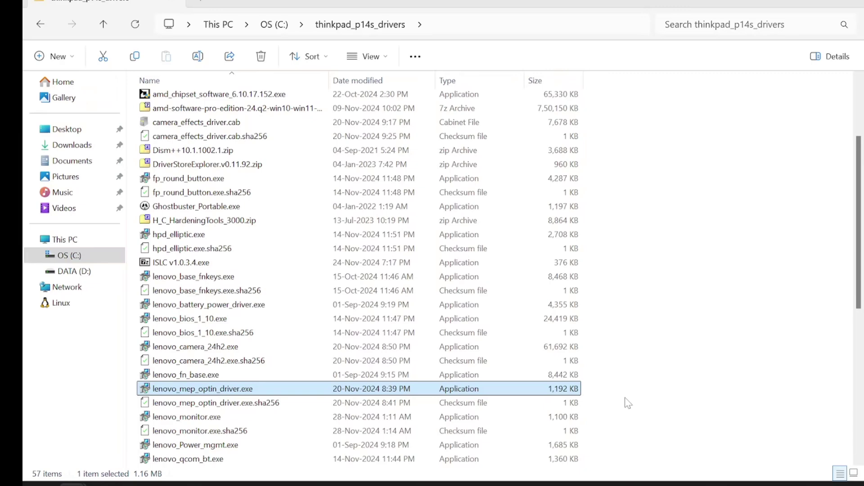
Show the Installation Instructions page in Firefox, scrolled down to Test the Installation.
{"action": "left_click", "coordinate": [160, 484]}
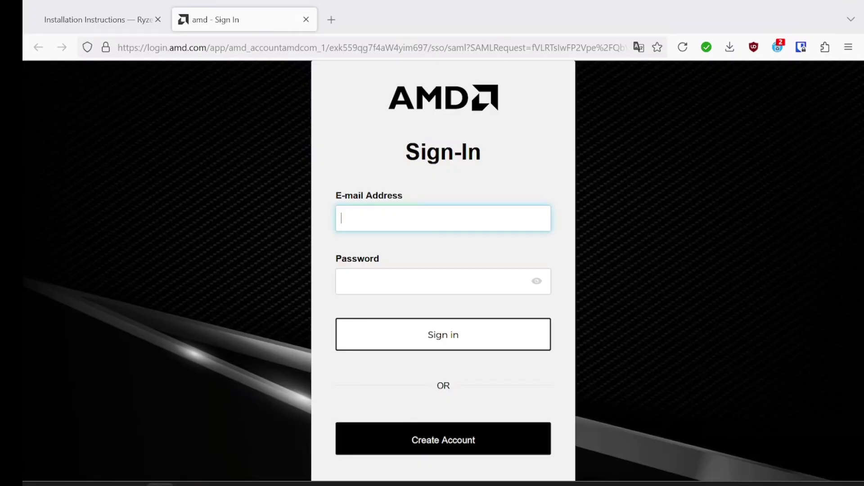
{"action": "left_click", "coordinate": [118, 20]}
{"action": "scroll", "coordinate": [296, 364], "scroll_direction": "down", "scroll_amount": 4}
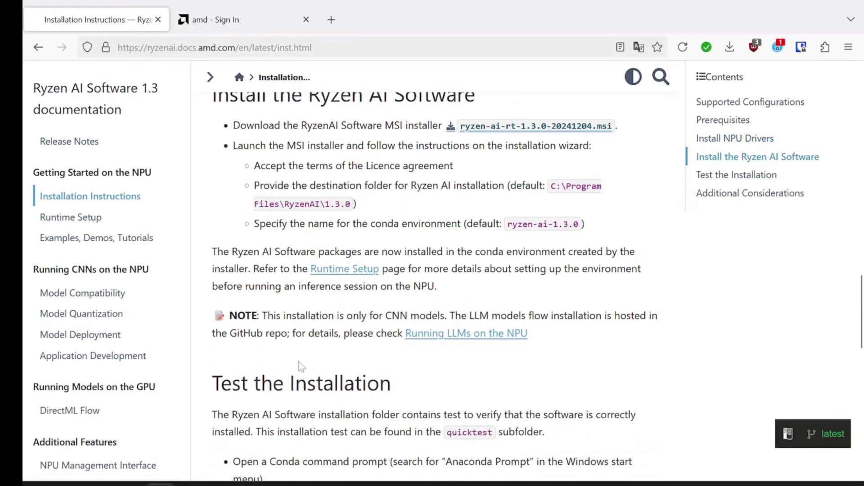
{"action": "scroll", "coordinate": [296, 364], "scroll_direction": "down", "scroll_amount": 3}
{"action": "scroll", "coordinate": [343, 324], "scroll_direction": "down", "scroll_amount": 5}
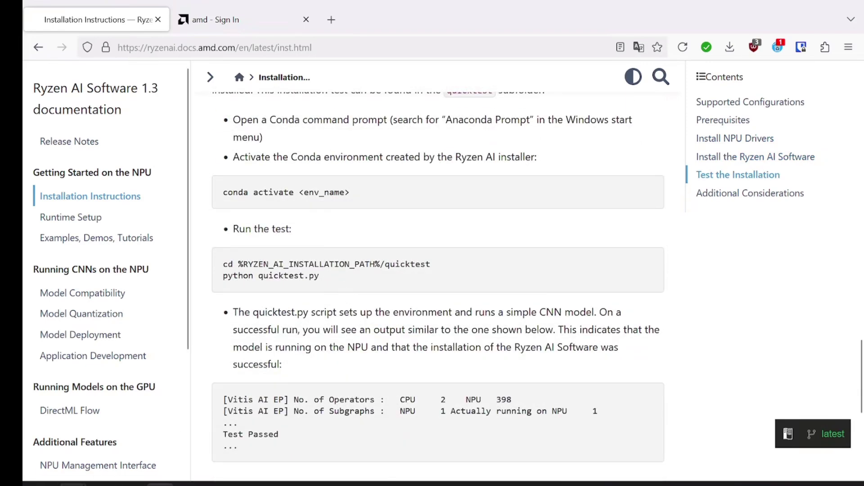
Open the OS (C:) drive and its Windows folder in File Explorer.
{"action": "mouse_move", "coordinate": [74, 484]}
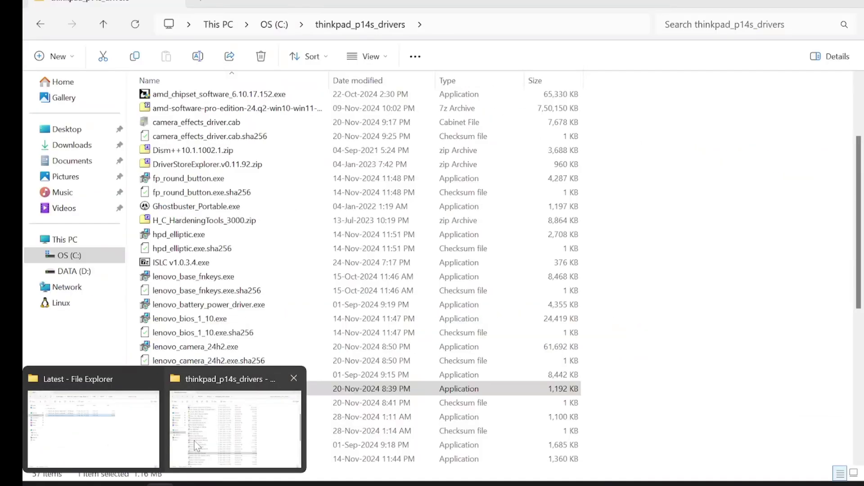
{"action": "left_click", "coordinate": [197, 446]}
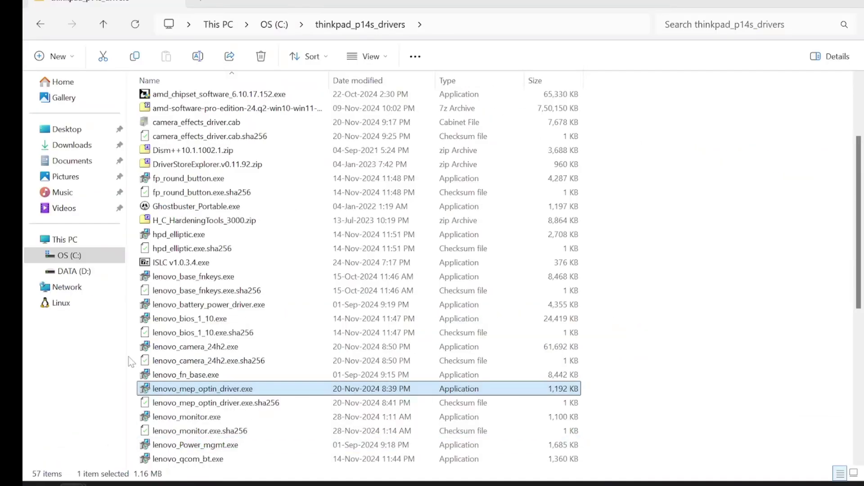
{"action": "left_click", "coordinate": [86, 262]}
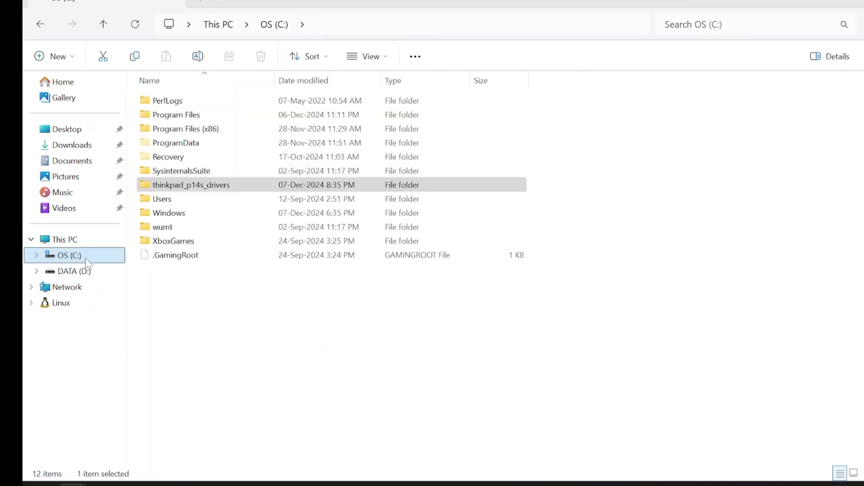
{"action": "left_click", "coordinate": [175, 240]}
{"action": "left_click", "coordinate": [175, 215]}
{"action": "double_click", "coordinate": [176, 221]}
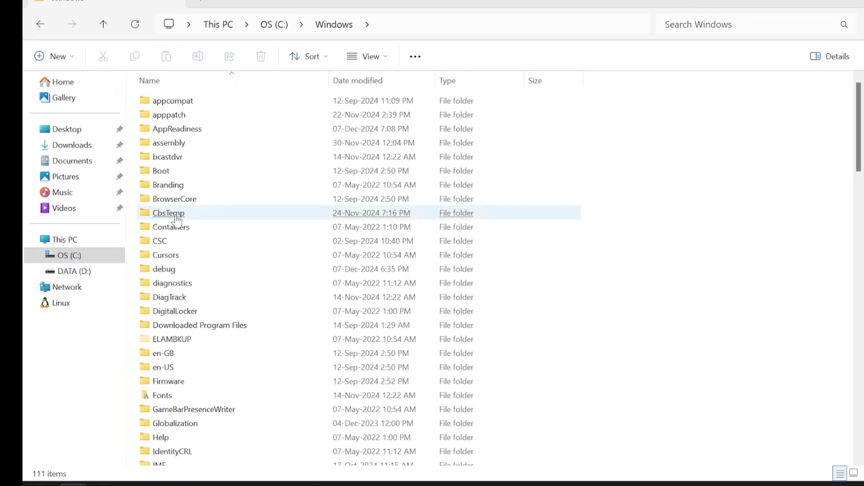
Scroll through the Windows folder and open System32.
{"action": "scroll", "coordinate": [174, 270], "scroll_direction": "down", "scroll_amount": 5}
{"action": "left_click", "coordinate": [171, 332]}
{"action": "scroll", "coordinate": [215, 288], "scroll_direction": "down", "scroll_amount": 3}
{"action": "left_click", "coordinate": [215, 290]}
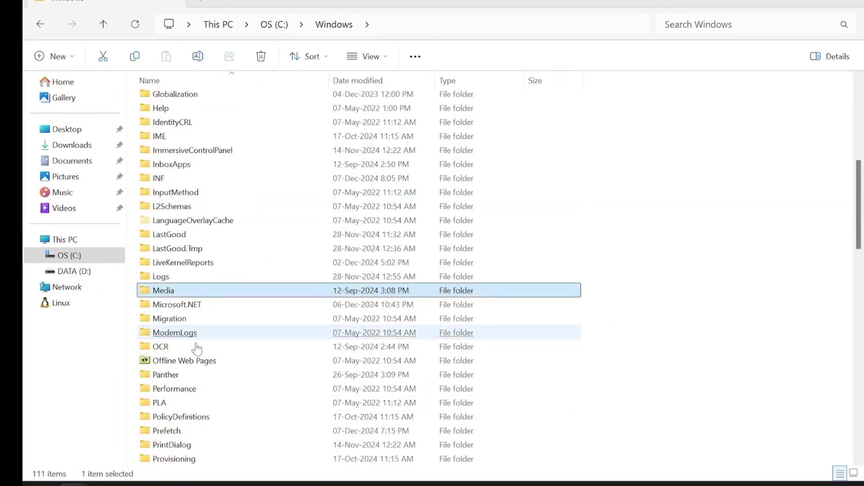
{"action": "scroll", "coordinate": [193, 347], "scroll_direction": "down", "scroll_amount": 4}
{"action": "left_click", "coordinate": [193, 389]}
{"action": "left_click", "coordinate": [196, 432]}
{"action": "scroll", "coordinate": [194, 443], "scroll_direction": "down", "scroll_amount": 3}
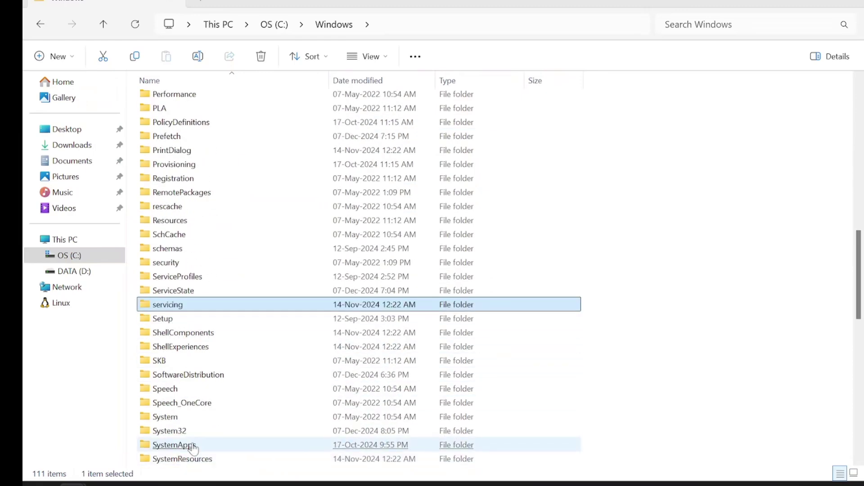
{"action": "left_click", "coordinate": [180, 404]}
{"action": "double_click", "coordinate": [180, 432]}
Open the AMD folder and select xrt-smi.exe at the bottom of the list.
{"action": "left_click", "coordinate": [192, 130]}
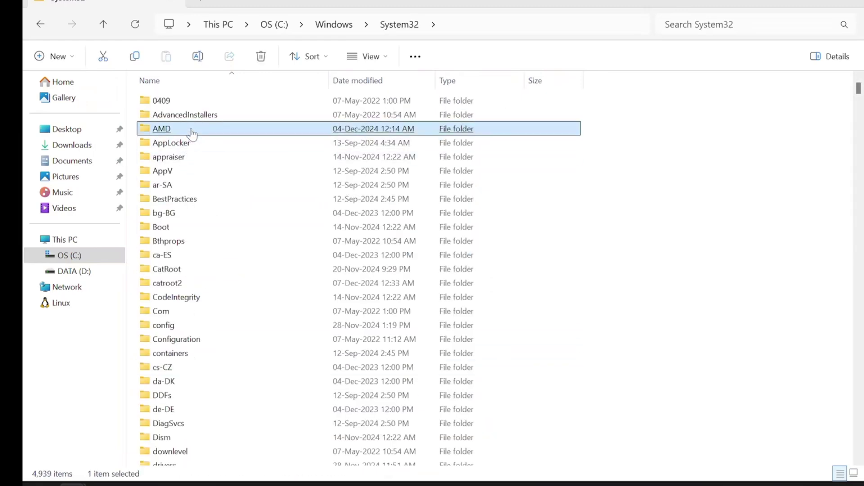
{"action": "double_click", "coordinate": [191, 130]}
{"action": "left_click", "coordinate": [188, 129]}
{"action": "left_click", "coordinate": [187, 215]}
{"action": "scroll", "coordinate": [604, 257], "scroll_direction": "down", "scroll_amount": 5}
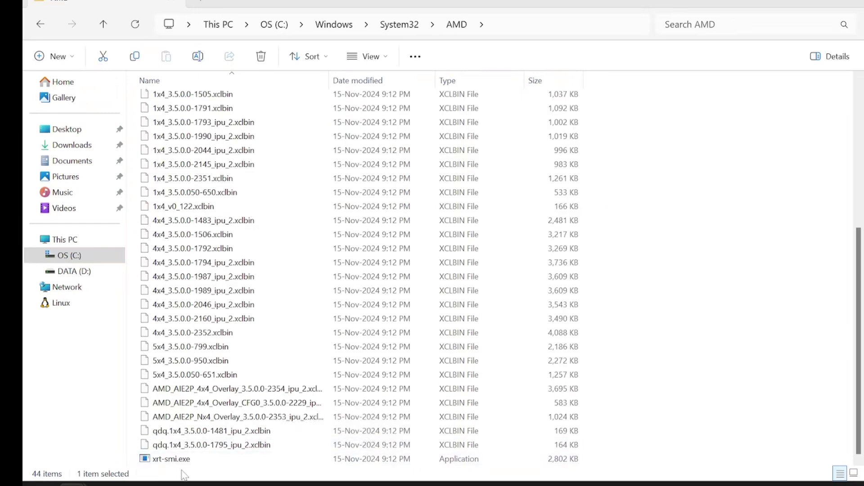
{"action": "left_click", "coordinate": [234, 459]}
Open a command window in the AMD folder, run .\xrt-smi.exe for its help, then recall it.
{"action": "right_click", "coordinate": [612, 431]}
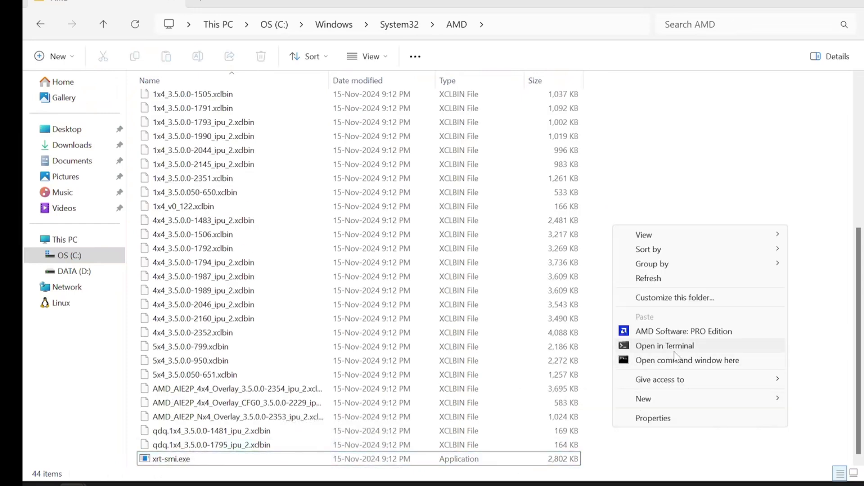
{"action": "left_click", "coordinate": [679, 347]}
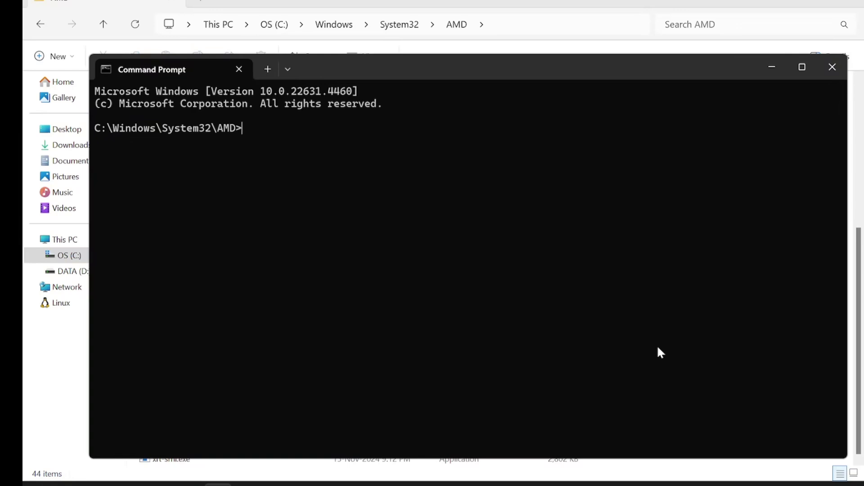
{"action": "type", "text": ".\\x"}
{"action": "key", "text": "Tab"}
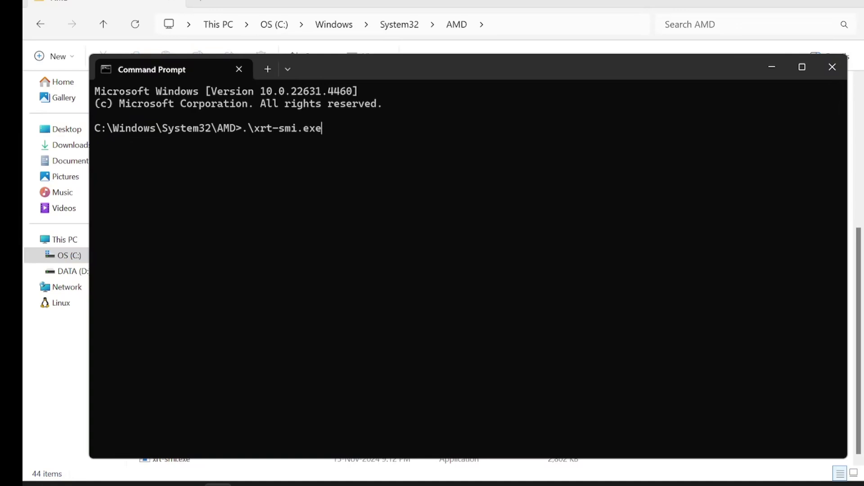
{"action": "key", "text": "Return"}
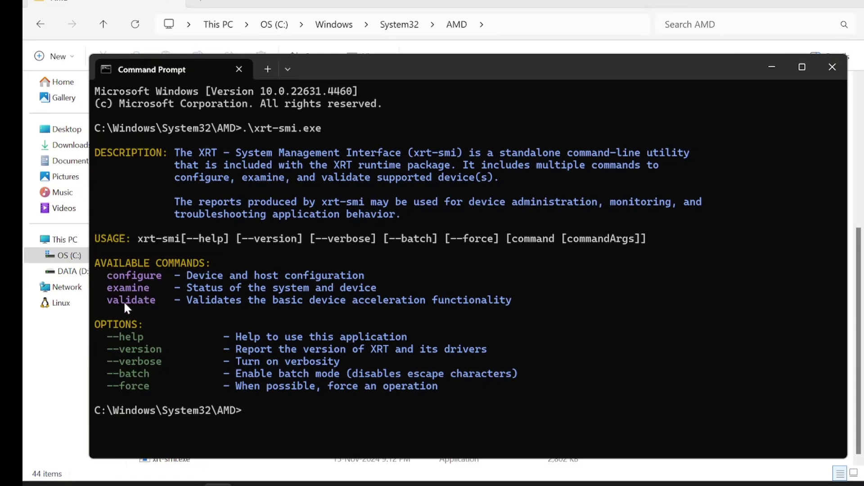
{"action": "key", "text": "Up"}
Open Task Manager's NPU 0 performance page and move it beside the Command Prompt.
{"action": "right_click", "coordinate": [440, 485]}
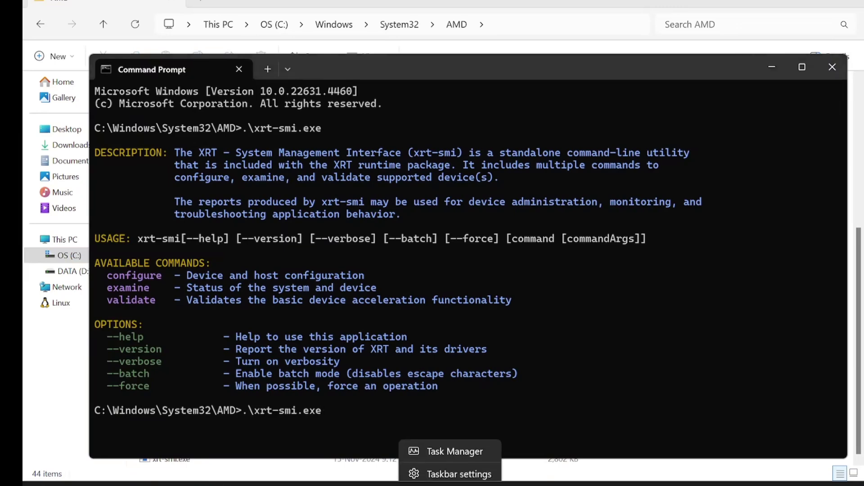
{"action": "left_click", "coordinate": [439, 441]}
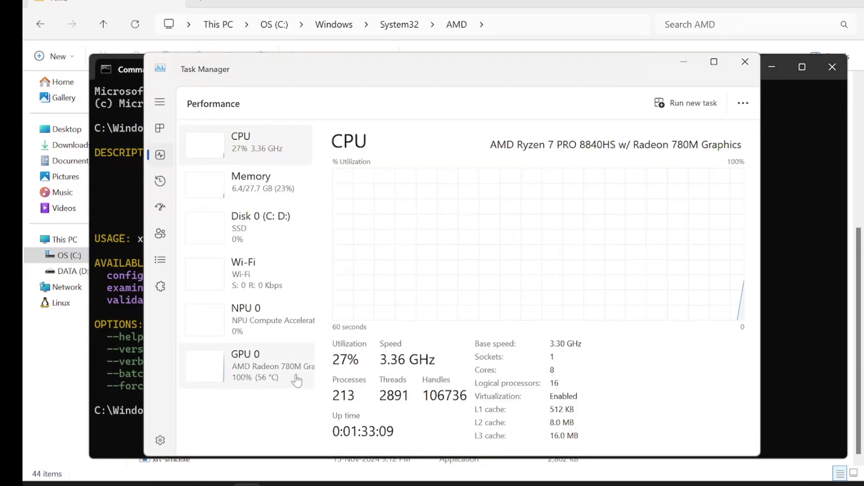
{"action": "left_click", "coordinate": [263, 335]}
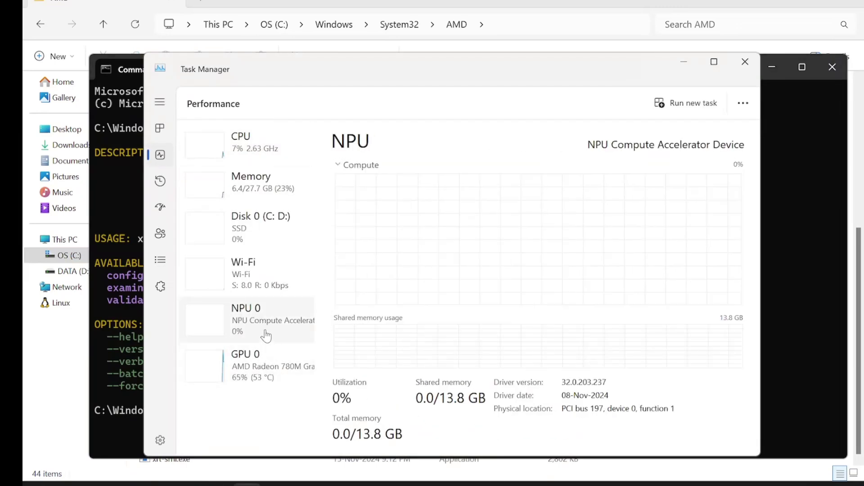
{"action": "left_click_drag", "start_coordinate": [399, 70], "coordinate": [545, 76]}
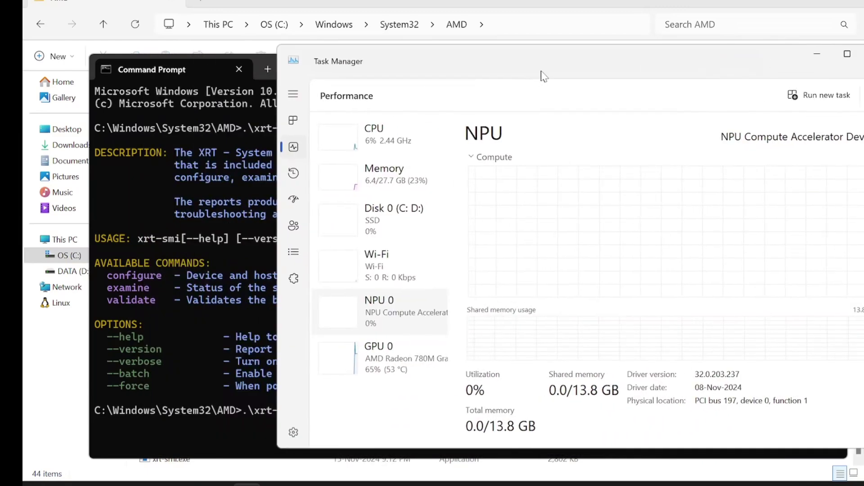
Run .\xrt-smi.exe validate in the Command Prompt.
{"action": "left_click", "coordinate": [231, 331]}
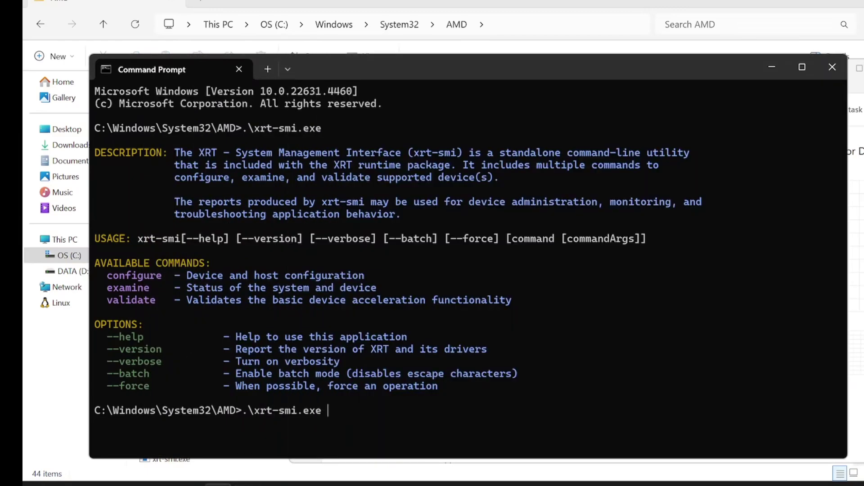
{"action": "type", "text": "validate"}
{"action": "key", "text": "Return"}
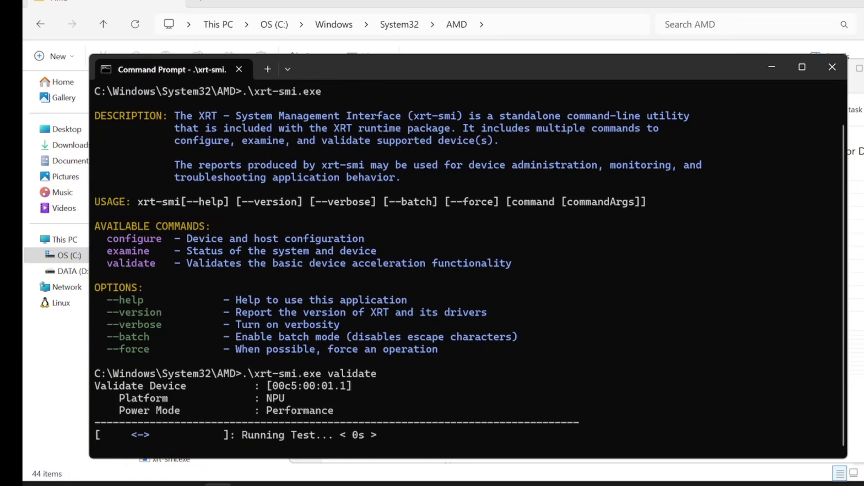
Place Task Manager beside the prompt, watch NPU 0 hit 100%, then view GPU 0.
{"action": "left_click", "coordinate": [248, 484]}
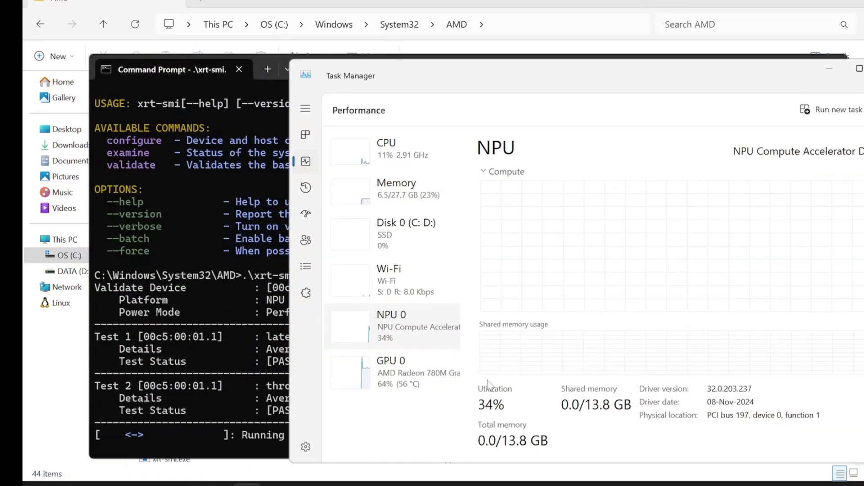
{"action": "left_click_drag", "start_coordinate": [464, 86], "coordinate": [360, 74]}
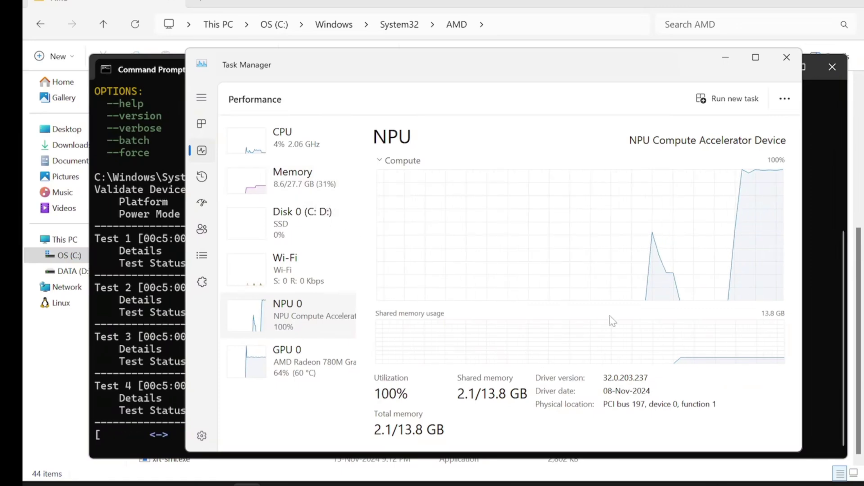
{"action": "left_click_drag", "start_coordinate": [650, 64], "coordinate": [672, 58]}
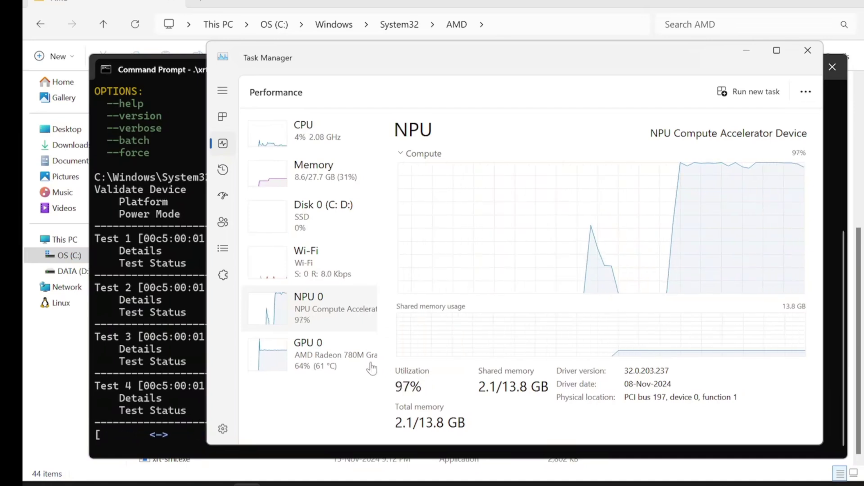
{"action": "left_click", "coordinate": [323, 360]}
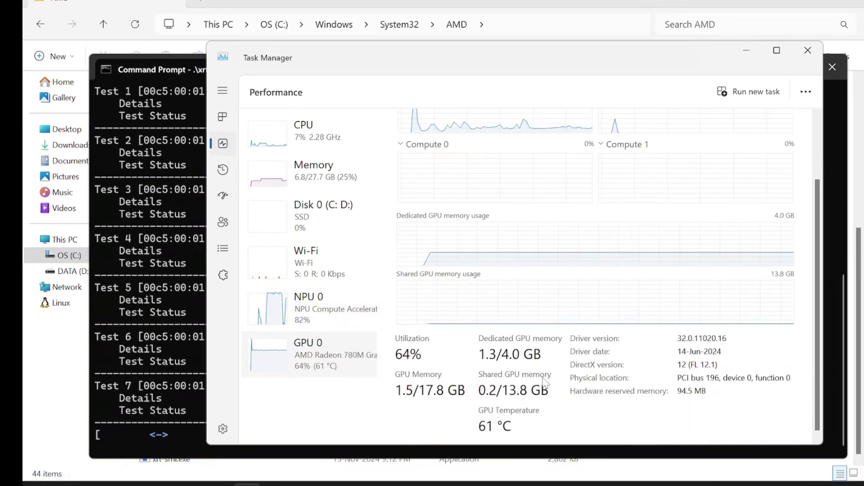
Check GPU 0 memory and temperature as validation ends, then view the Tests 1–5 PASSED results.
{"action": "scroll", "coordinate": [529, 410], "scroll_direction": "down", "scroll_amount": 2}
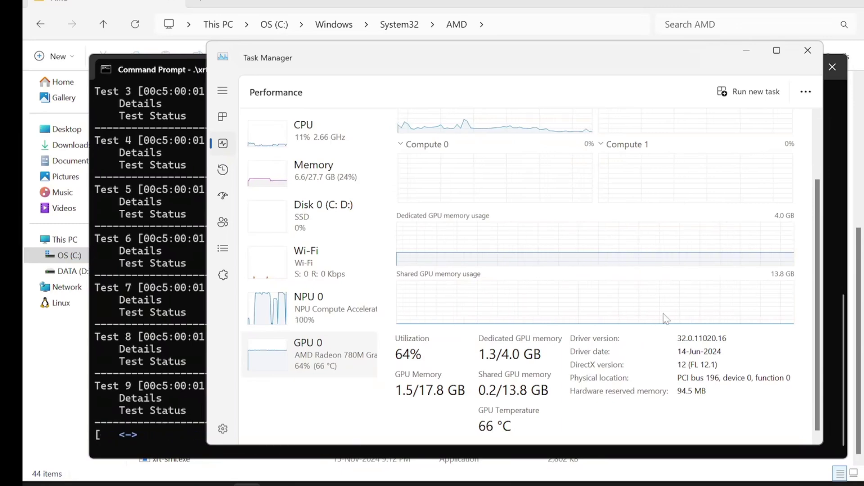
{"action": "left_click_drag", "start_coordinate": [652, 56], "coordinate": [588, 44]}
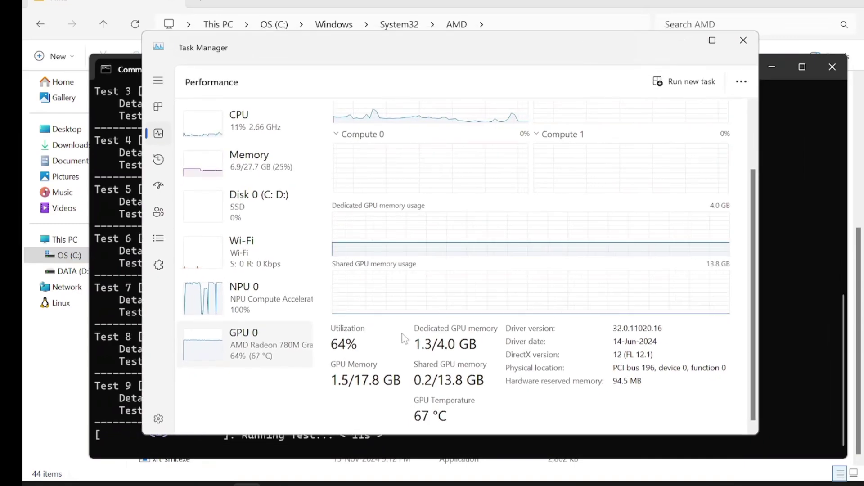
{"action": "scroll", "coordinate": [382, 425], "scroll_direction": "down", "scroll_amount": 1}
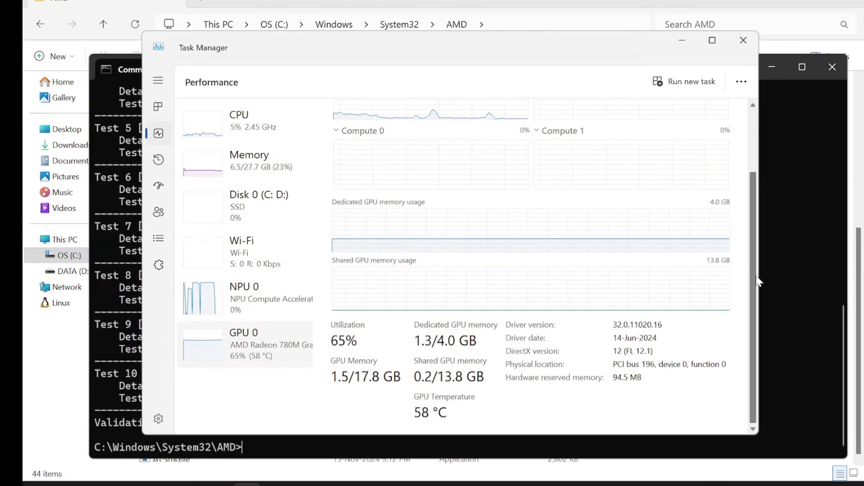
{"action": "left_click_drag", "start_coordinate": [756, 282], "coordinate": [759, 192]}
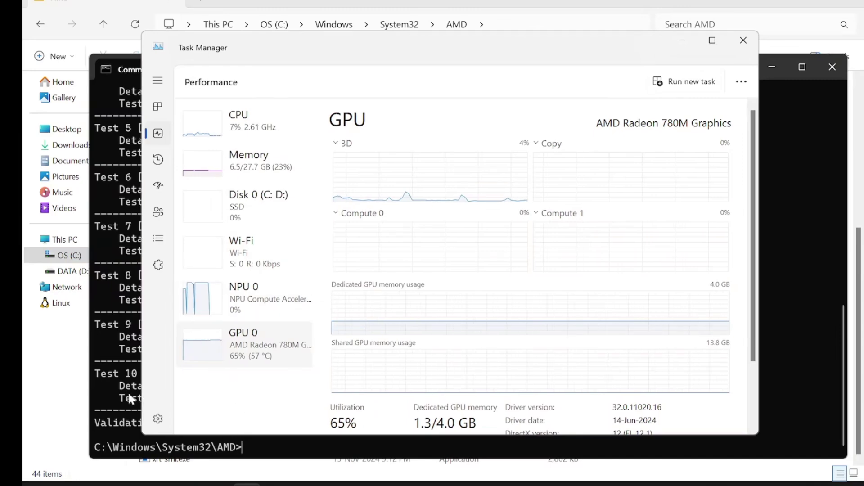
{"action": "left_click", "coordinate": [123, 377]}
Scroll the xrt-smi validate output to review Tests 6–9 PASSED, including 5.9 ms array reconfiguration.
{"action": "scroll", "coordinate": [374, 393], "scroll_direction": "up", "scroll_amount": 5}
{"action": "scroll", "coordinate": [374, 393], "scroll_direction": "down", "scroll_amount": 5}
{"action": "scroll", "coordinate": [381, 418], "scroll_direction": "up", "scroll_amount": 14}
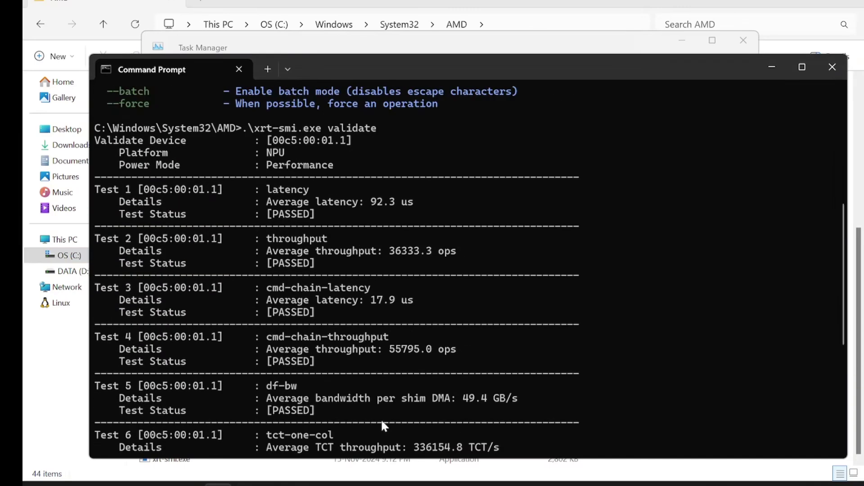
{"action": "scroll", "coordinate": [387, 400], "scroll_direction": "down", "scroll_amount": 3}
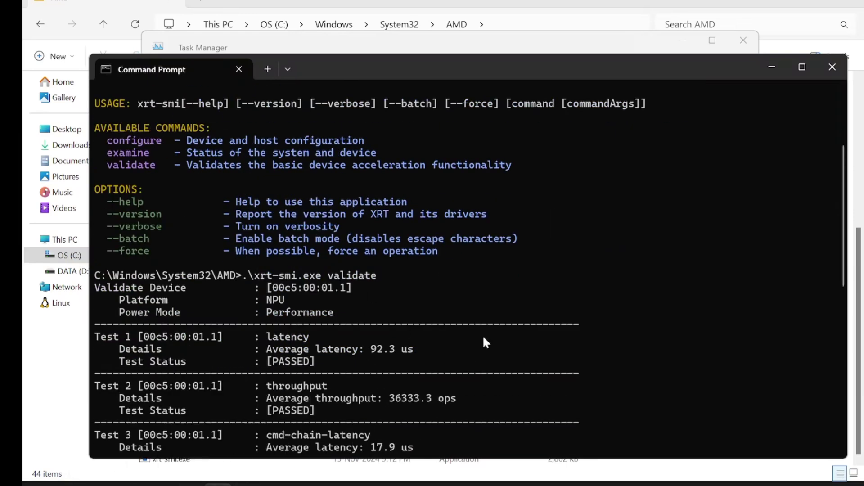
{"action": "scroll", "coordinate": [491, 355], "scroll_direction": "down", "scroll_amount": 11}
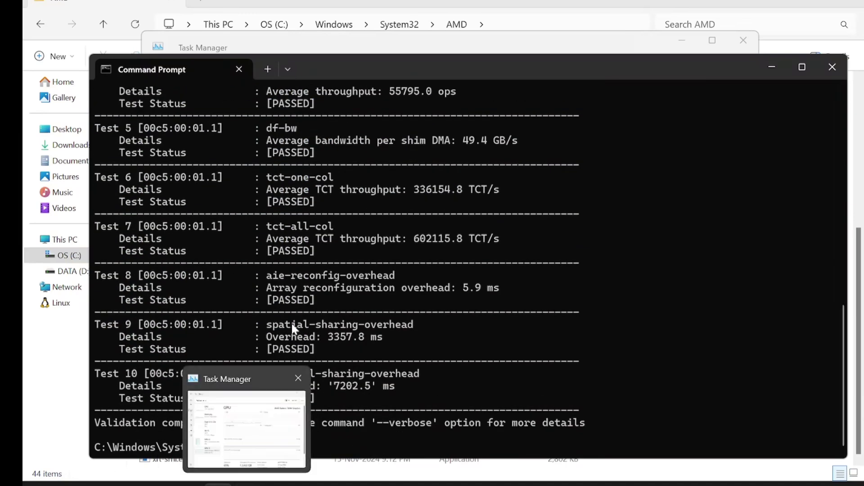